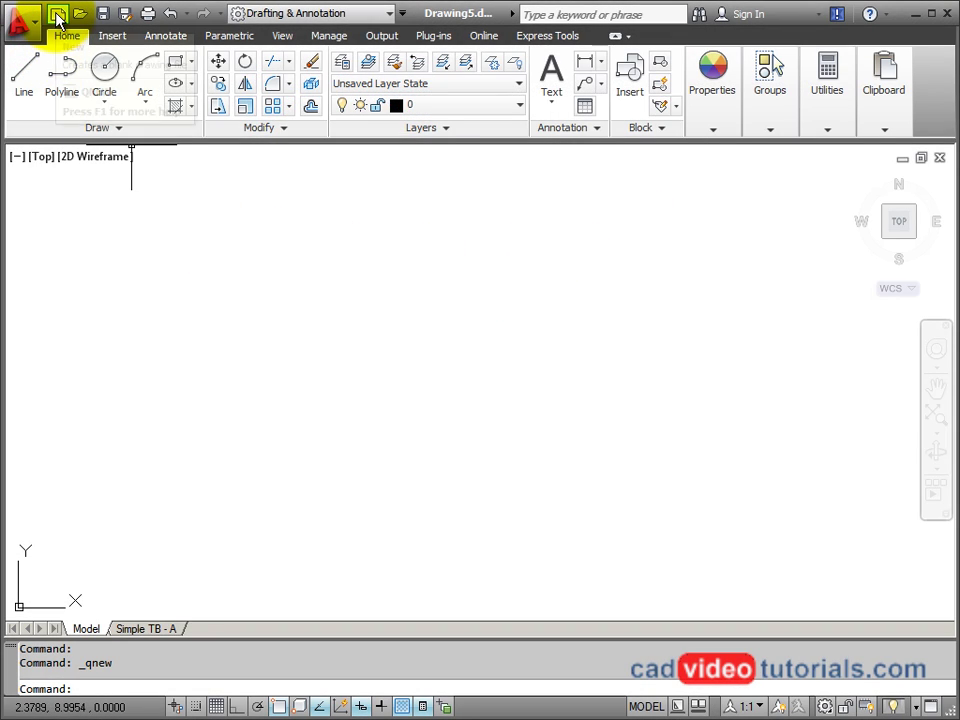
Create a new drawing from the Simple TB - A .dwt template in the AutoCAD drawing files folder.
{"action": "left_click", "coordinate": [57, 17]}
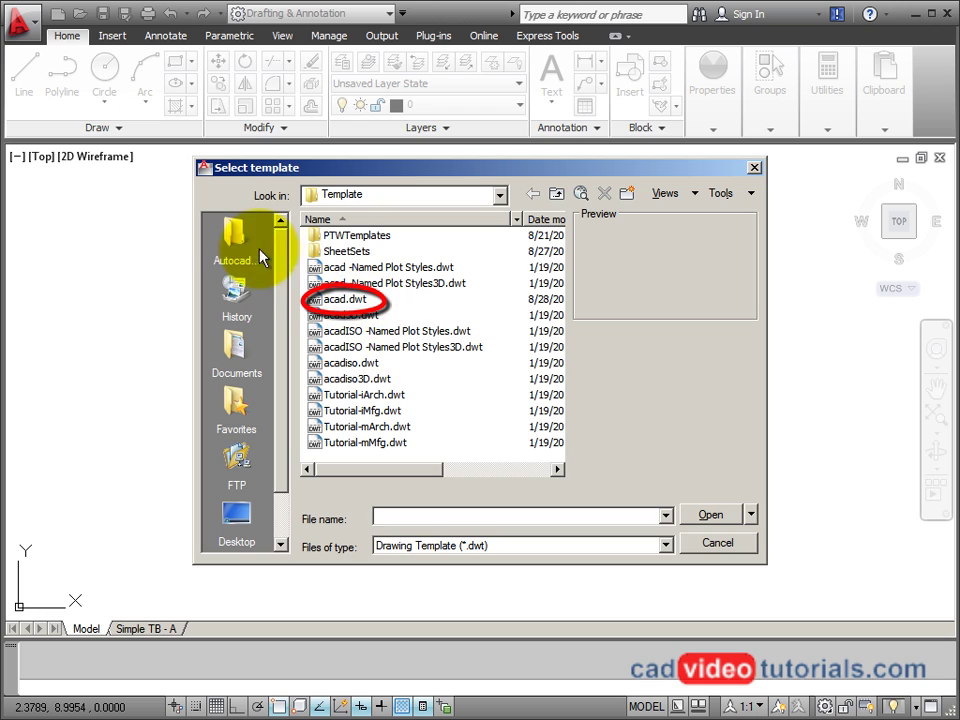
{"action": "left_click", "coordinate": [233, 232]}
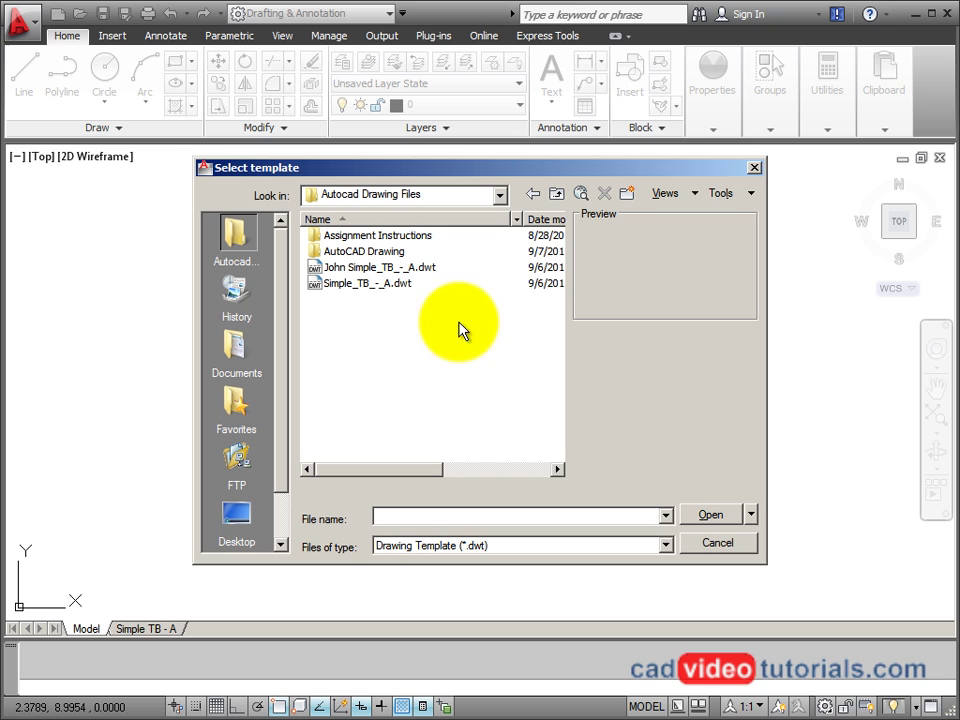
{"action": "left_click", "coordinate": [426, 272]}
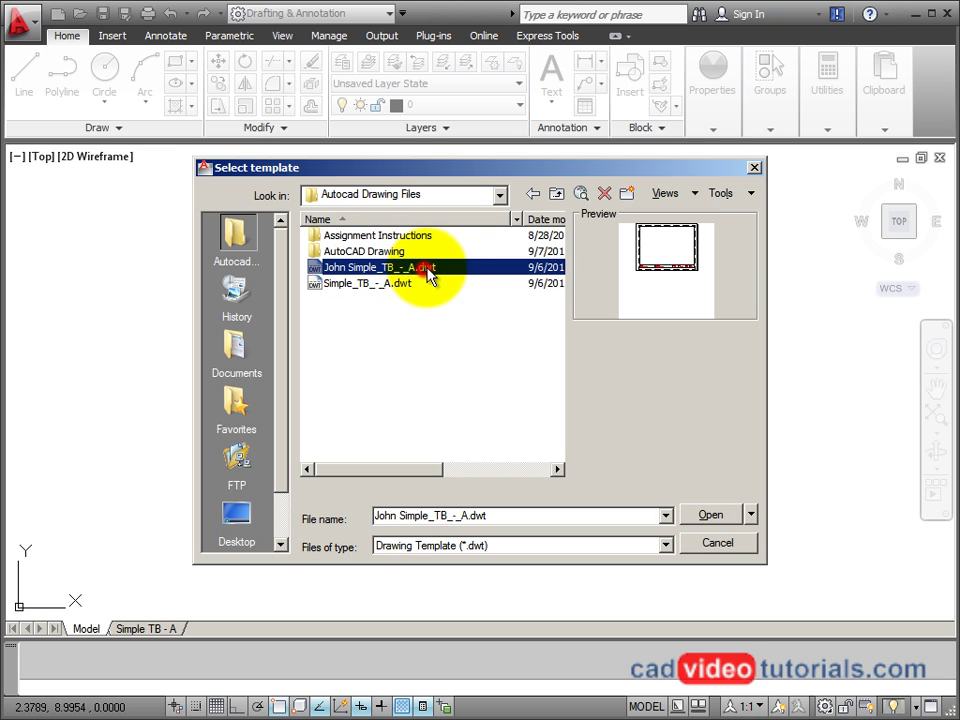
{"action": "left_click", "coordinate": [714, 514]}
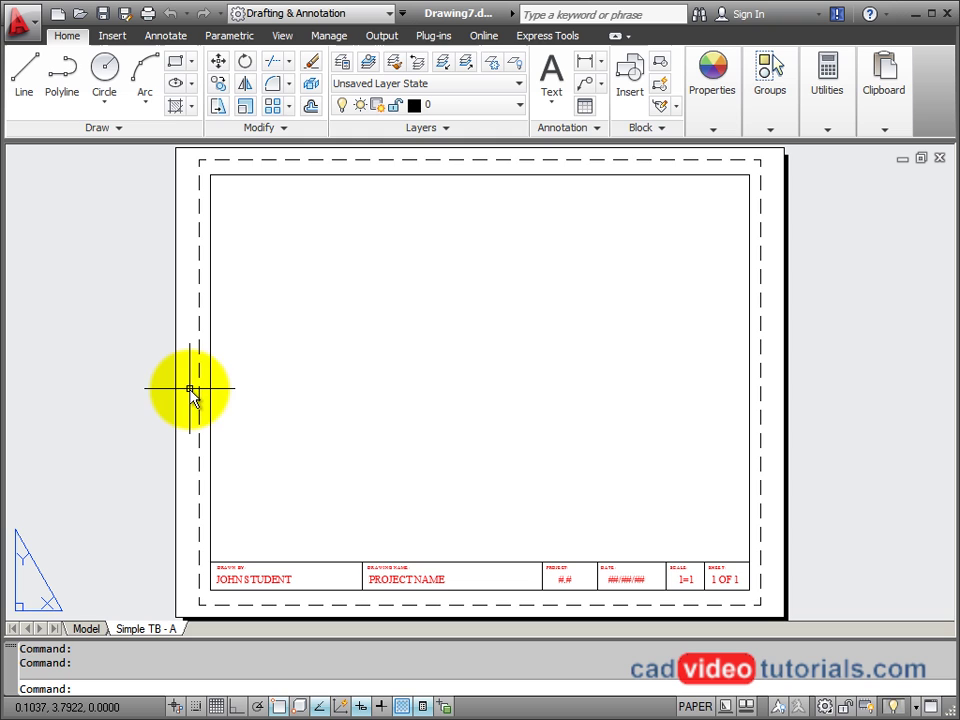
In model space, start a line at a picked point with Ortho turned on.
{"action": "left_click", "coordinate": [88, 629]}
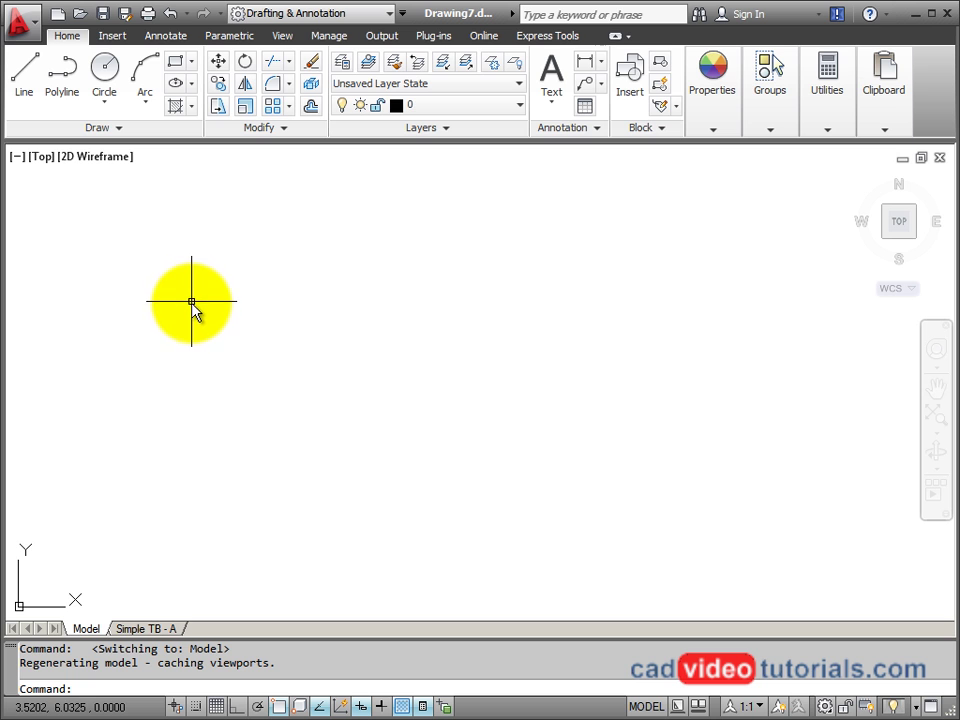
{"action": "left_click", "coordinate": [26, 80]}
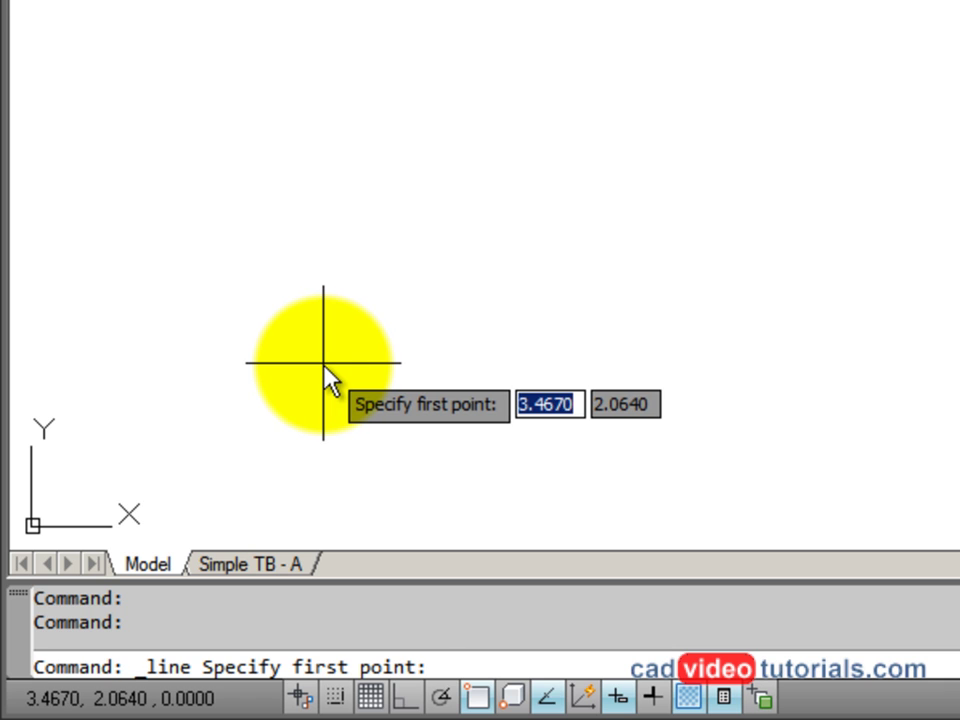
{"action": "left_click", "coordinate": [323, 362]}
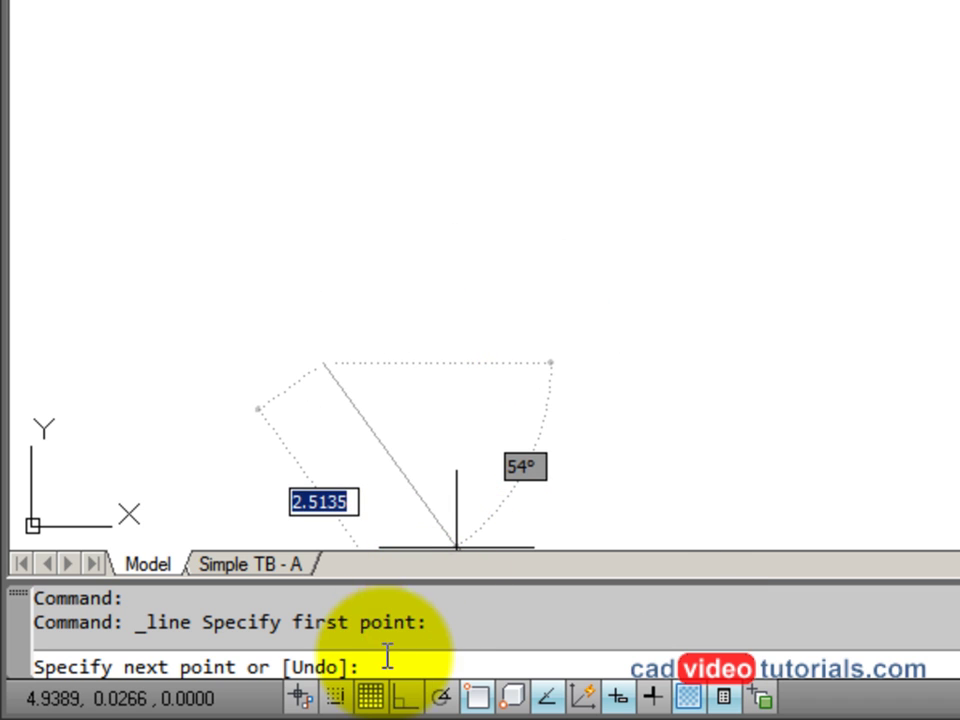
{"action": "left_click", "coordinate": [408, 698]}
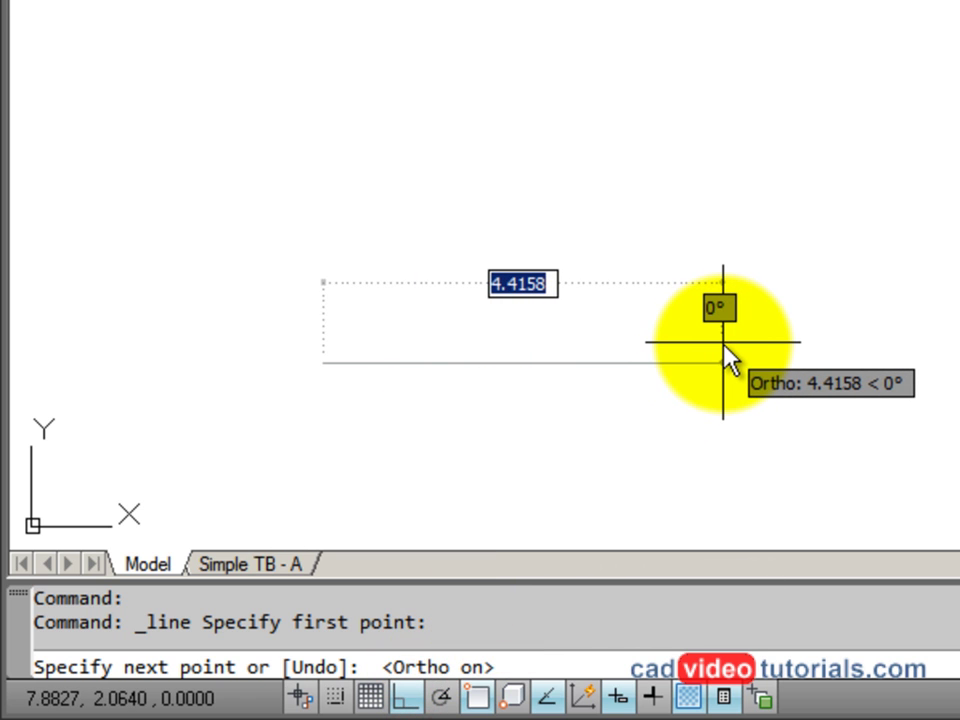
Draw line segments of 2.5 across, 0.5 down, and 1 to the right.
{"action": "type", "text": "2.5"}
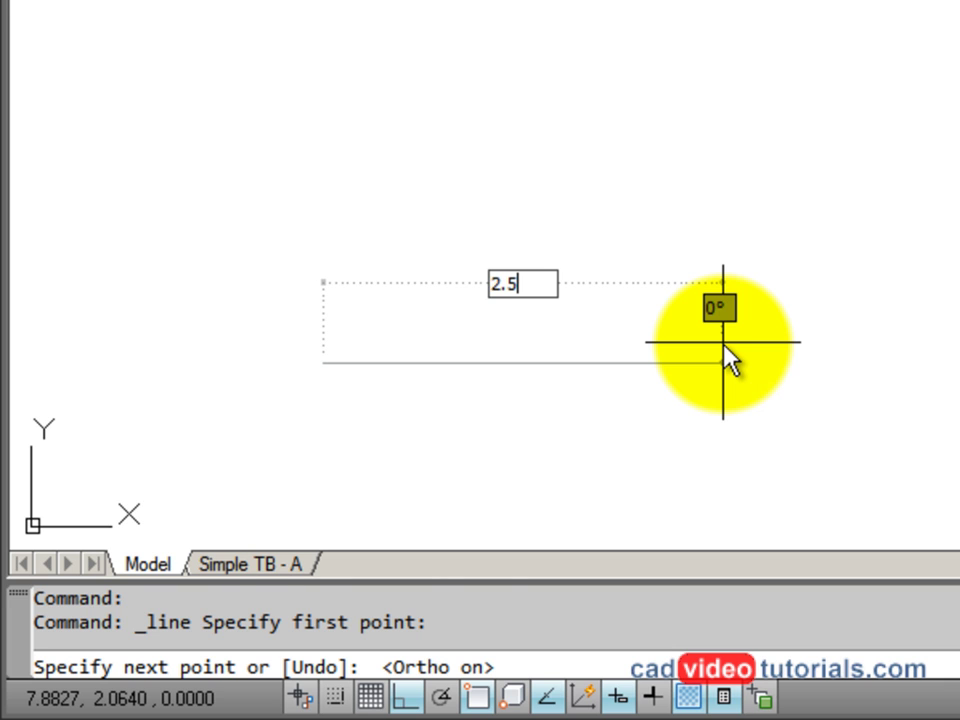
{"action": "key", "text": "Return"}
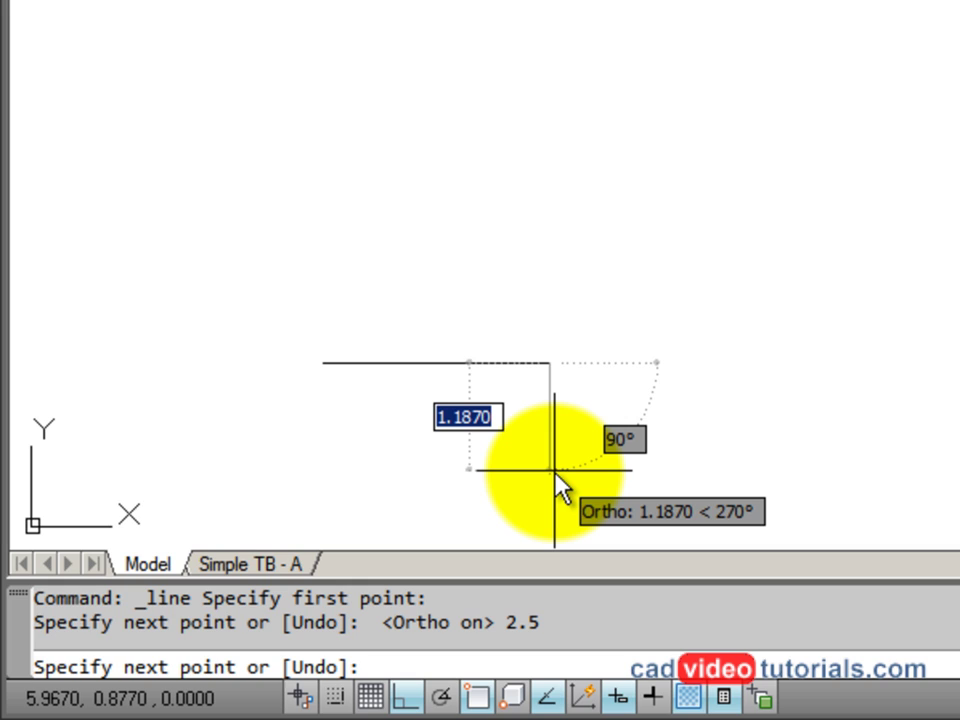
{"action": "type", "text": ".5"}
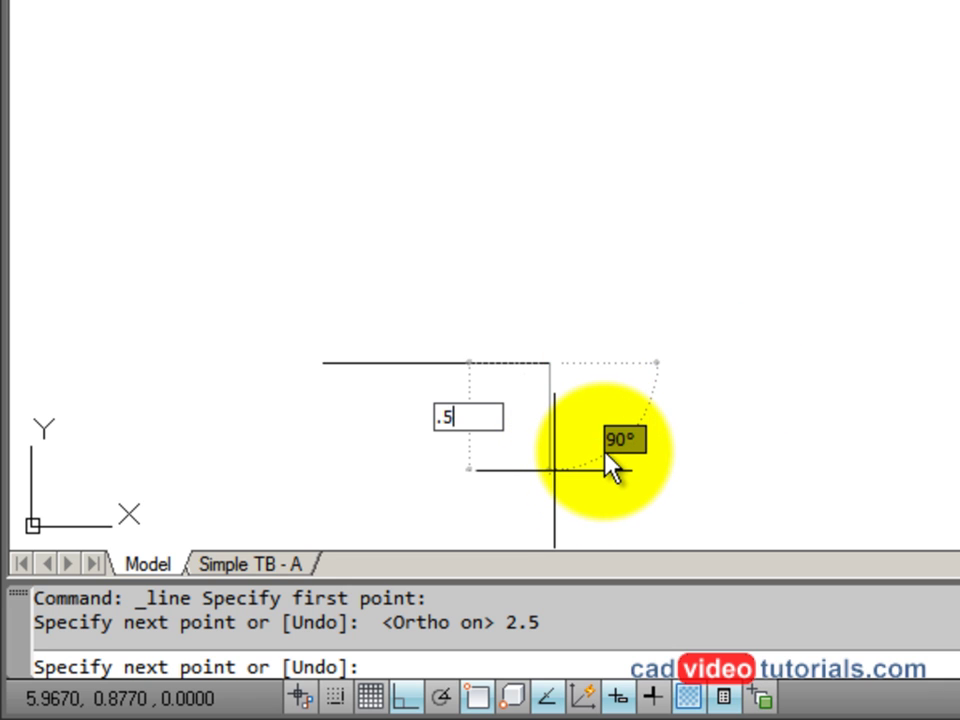
{"action": "key", "text": "Return"}
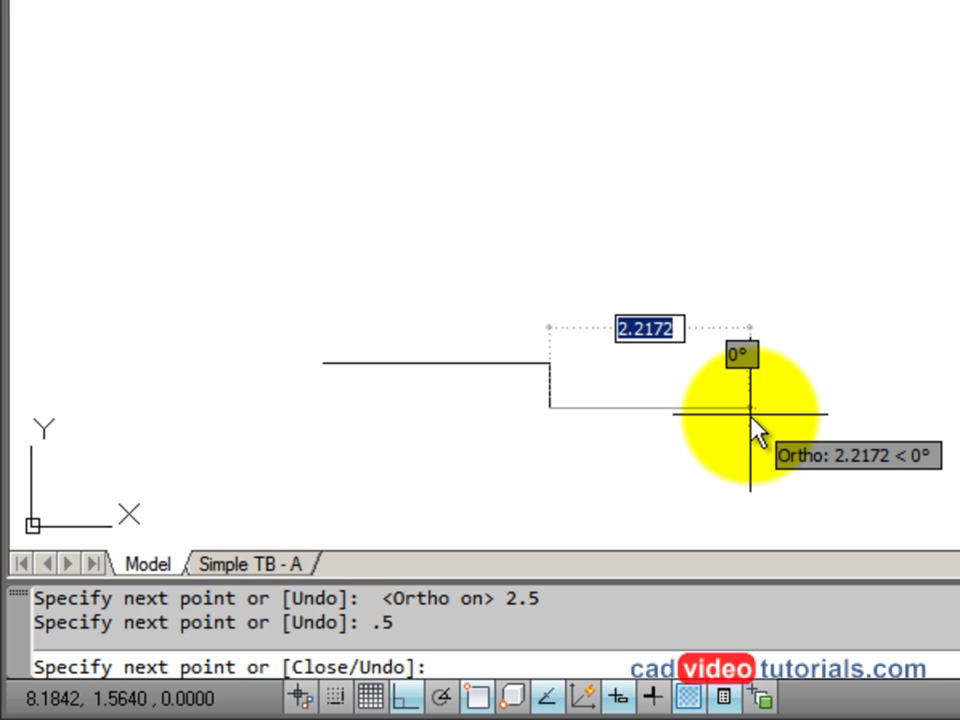
{"action": "type", "text": "1"}
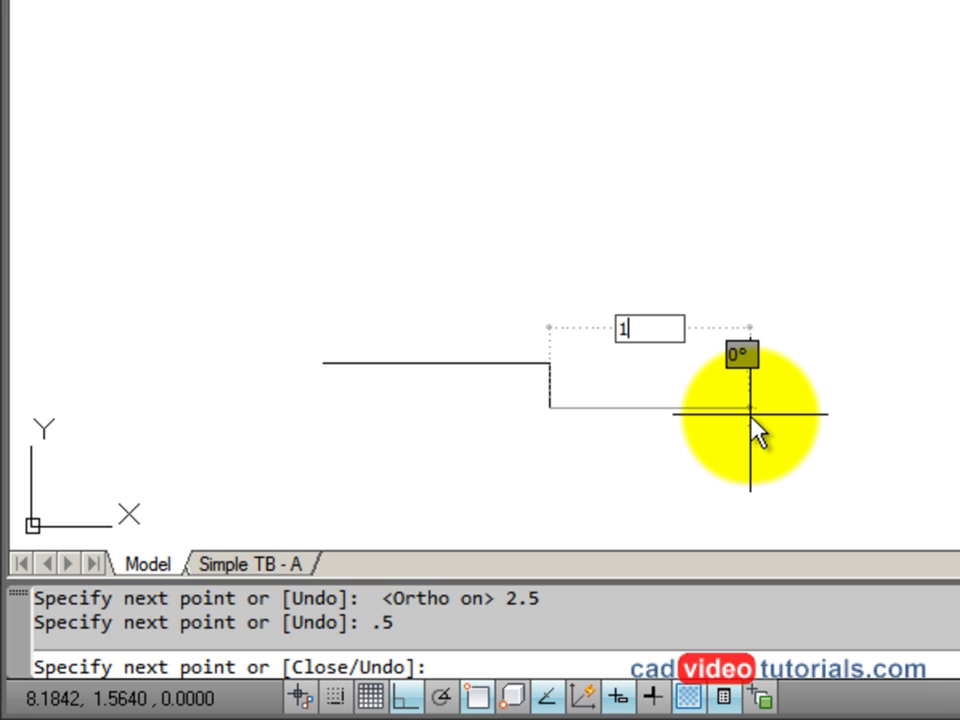
{"action": "key", "text": "Return"}
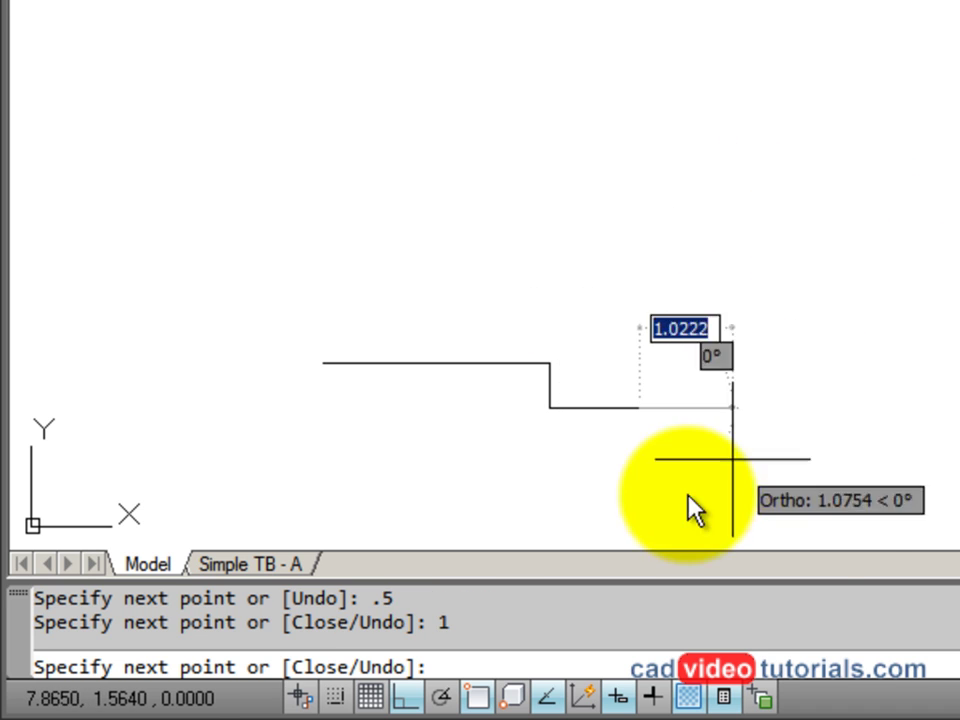
Turn off Ortho and enable Polar tracking at 45° increments.
{"action": "left_click", "coordinate": [414, 703]}
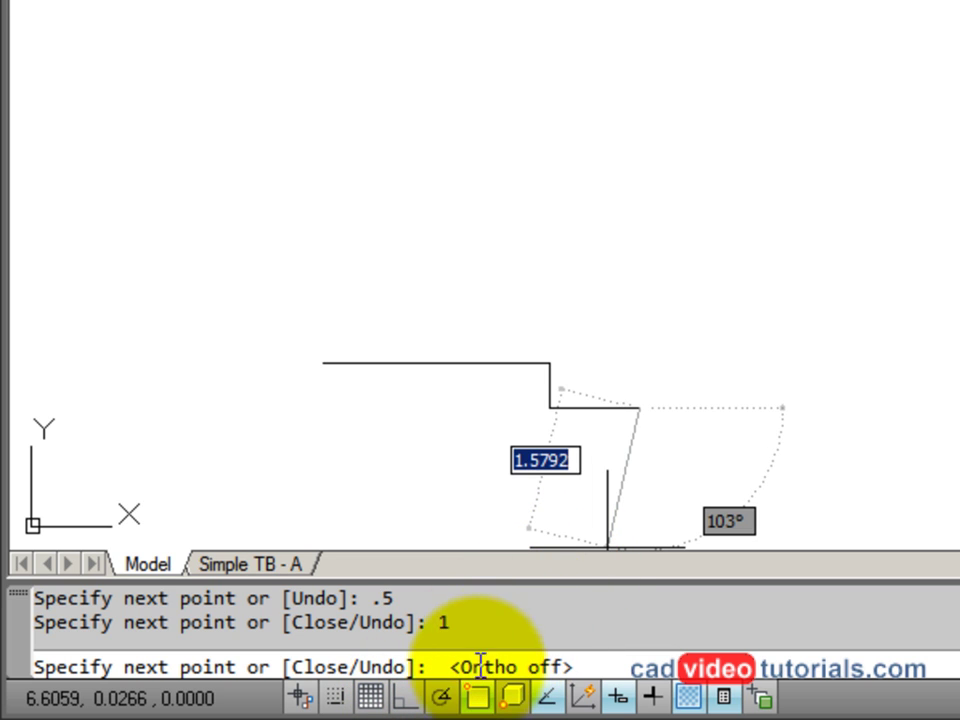
{"action": "right_click", "coordinate": [449, 705]}
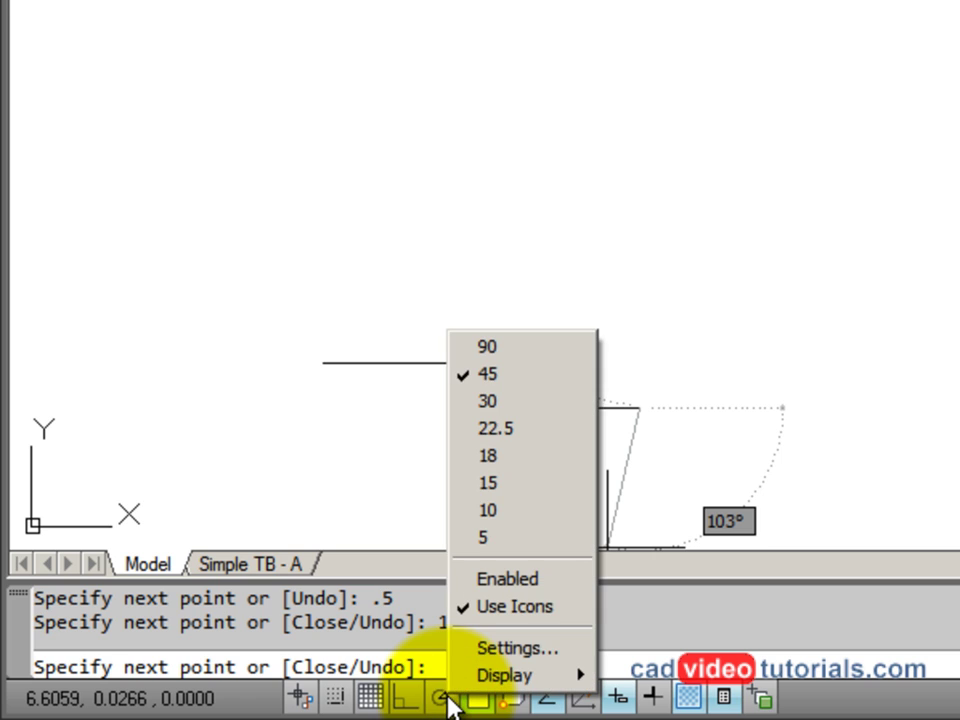
{"action": "left_click", "coordinate": [555, 379]}
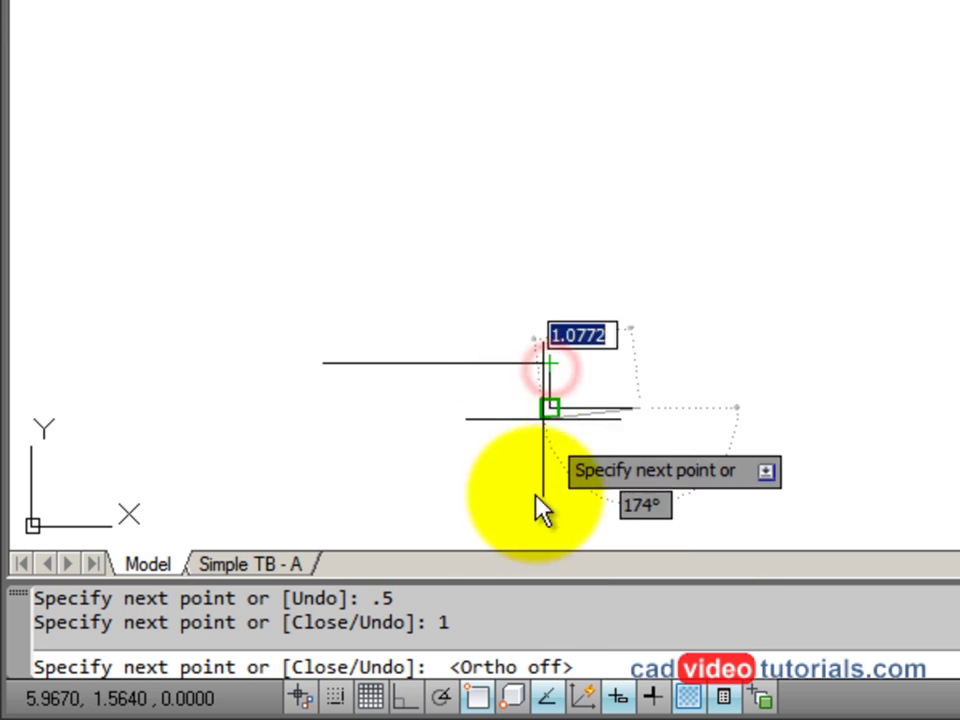
{"action": "left_click", "coordinate": [441, 697]}
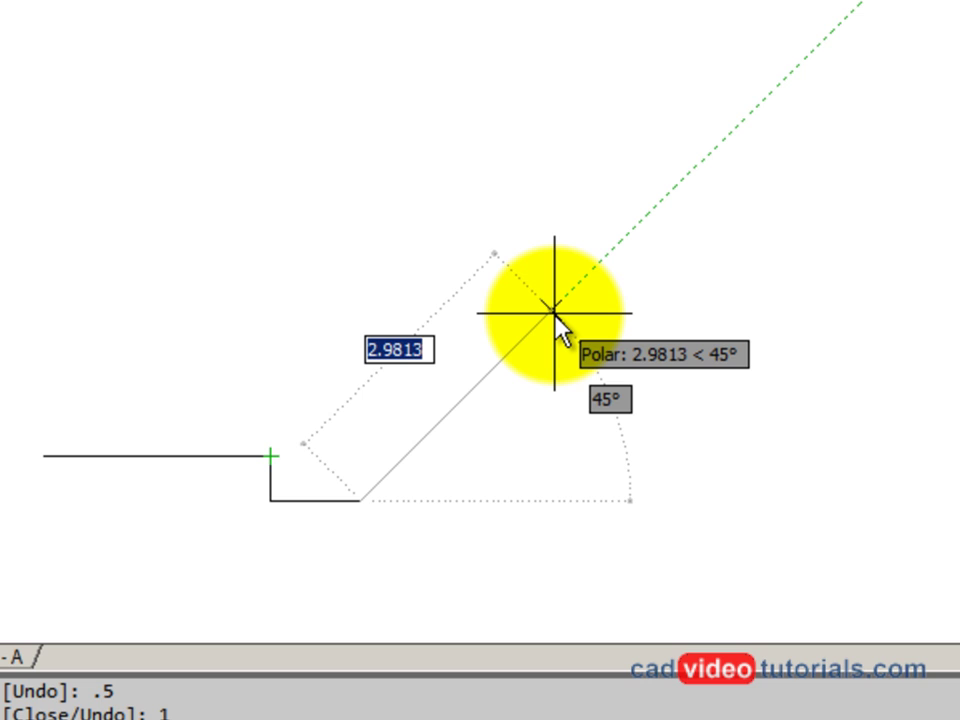
Draw a 2.83-unit edge along the 45° tracking line.
{"action": "type", "text": "2"}
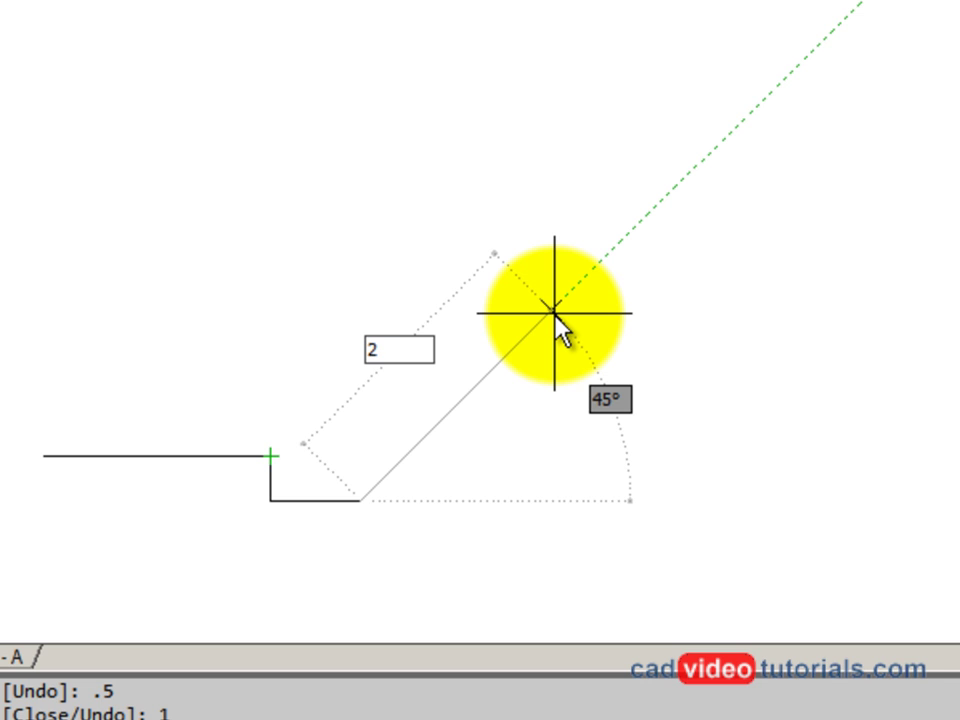
{"action": "type", "text": "83"}
{"action": "key", "text": "Return"}
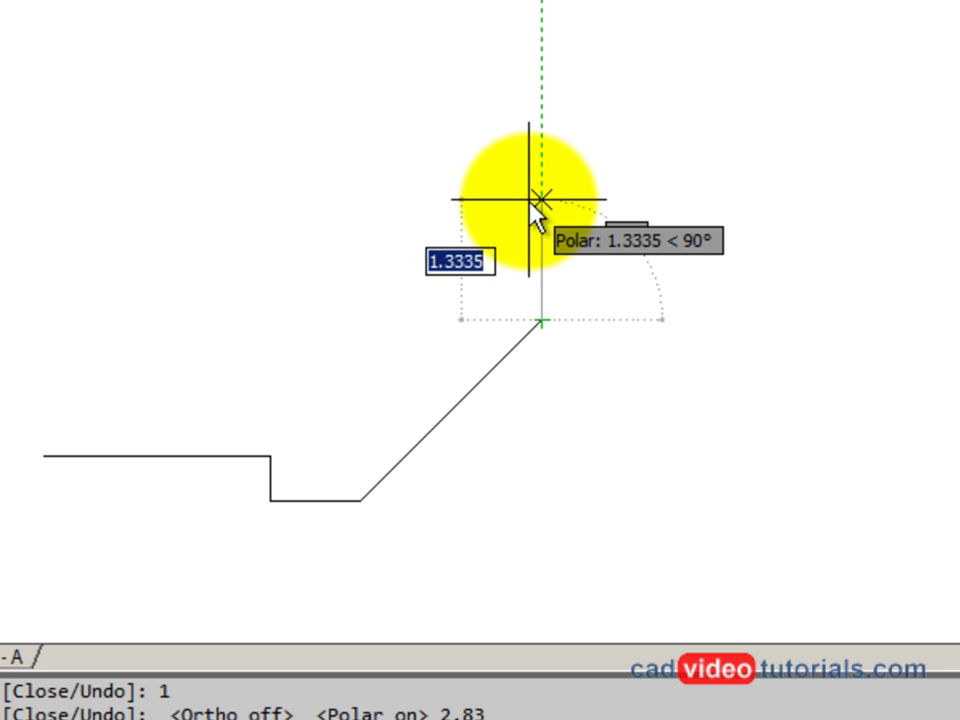
Continue the outline with edges of 0.5 up, 2 left, 2 up and 2 left.
{"action": "left_click", "coordinate": [541, 320]}
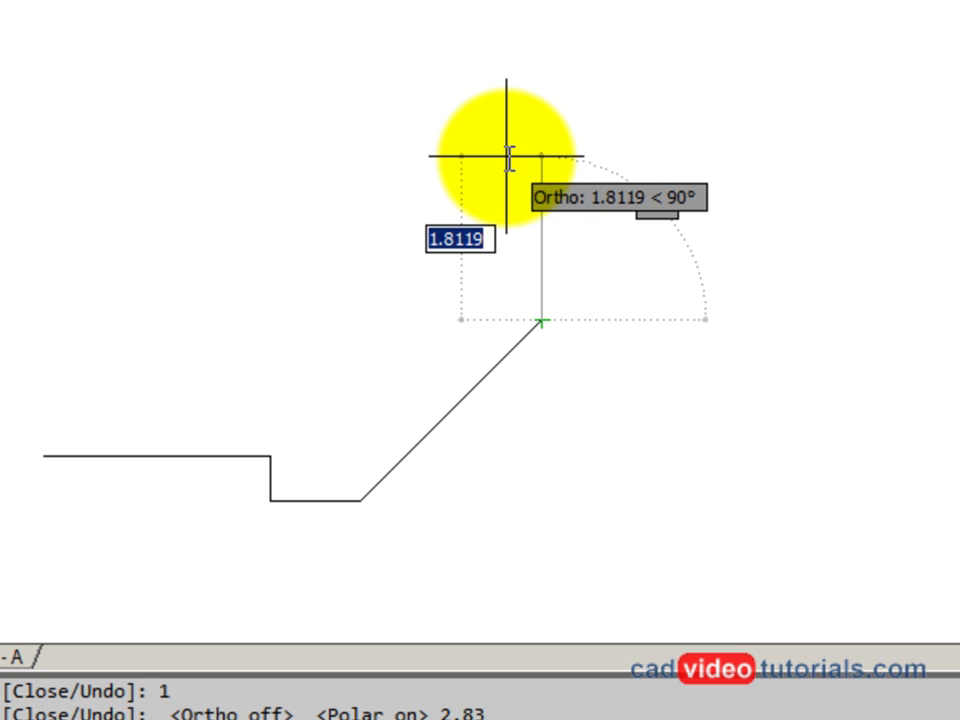
{"action": "type", "text": ".5"}
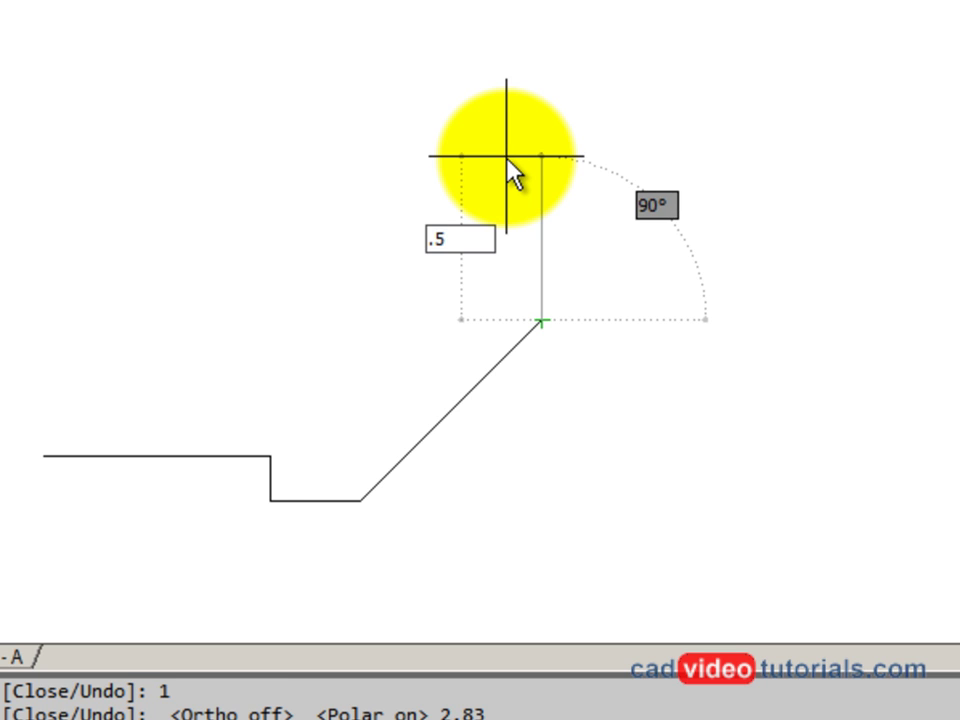
{"action": "key", "text": "Return"}
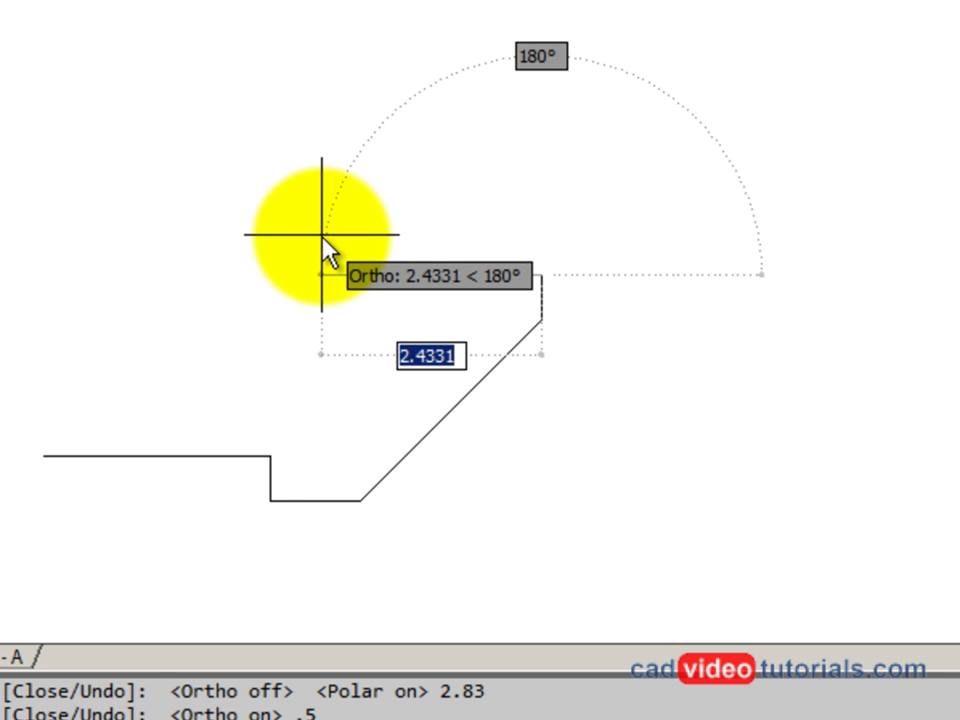
{"action": "type", "text": "2"}
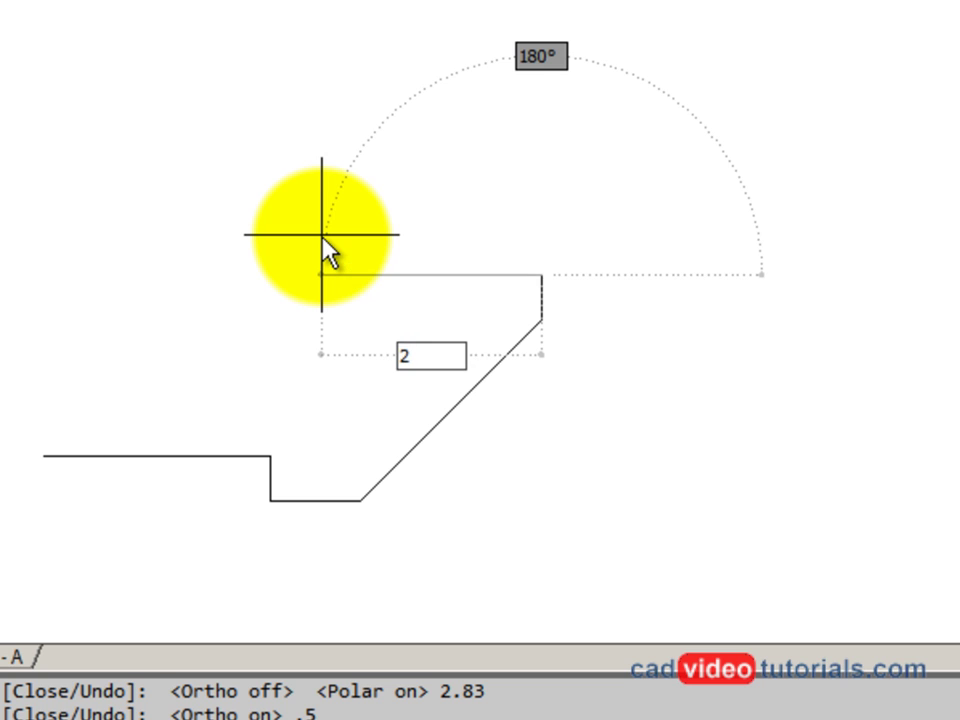
{"action": "key", "text": "Return"}
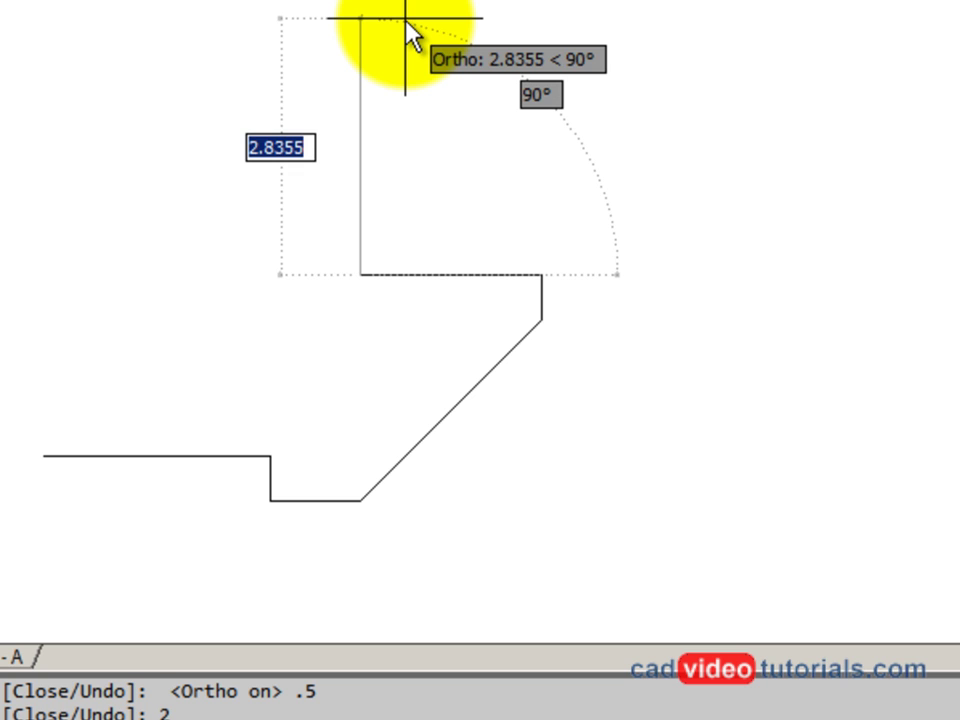
{"action": "type", "text": "2"}
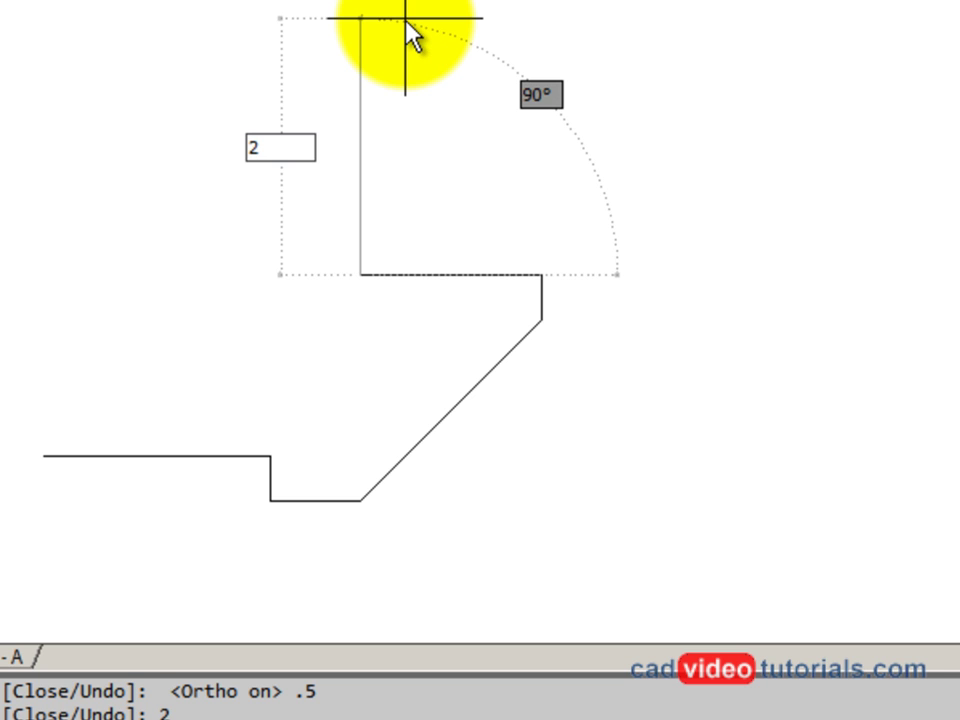
{"action": "key", "text": "Return"}
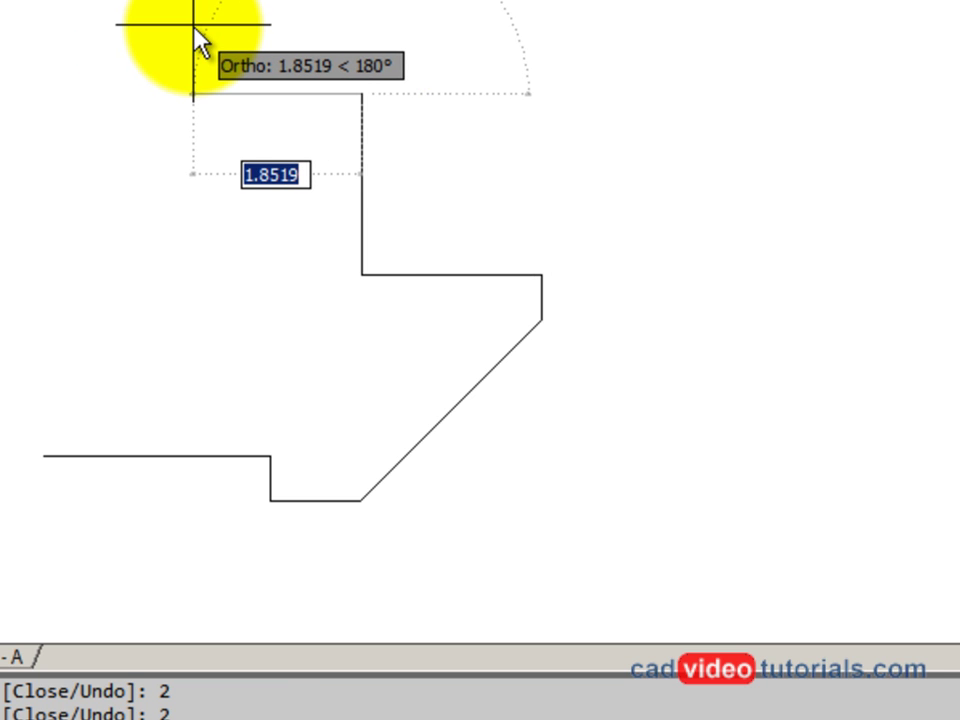
{"action": "type", "text": "2"}
{"action": "key", "text": "Return"}
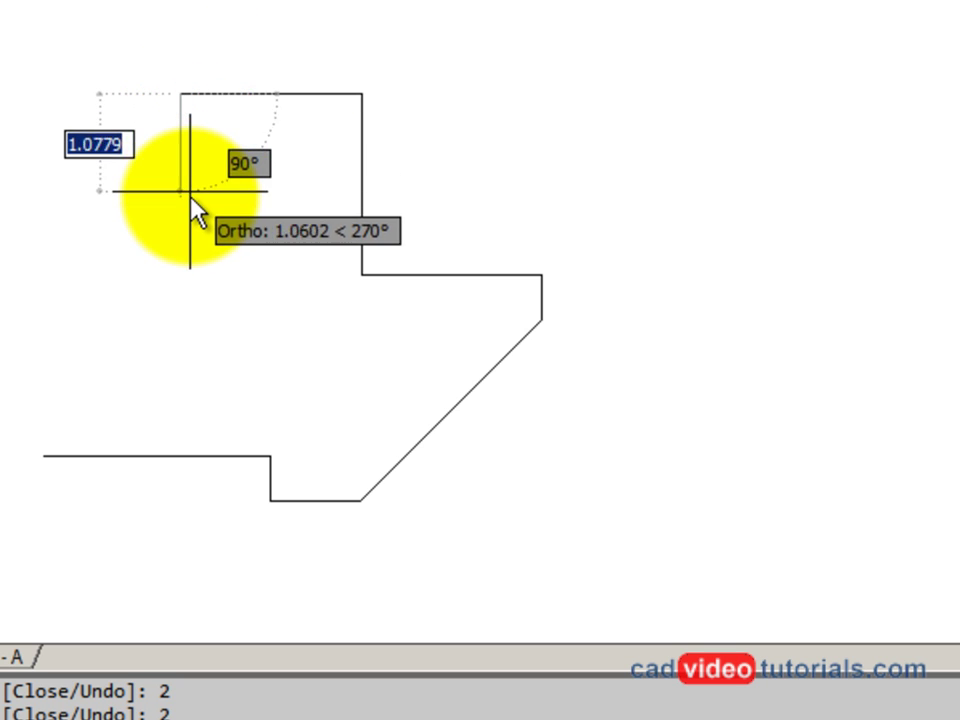
Add 1.5 down and 1.5 left edges, drop to the bottom line, and close the outline.
{"action": "type", "text": "1."}
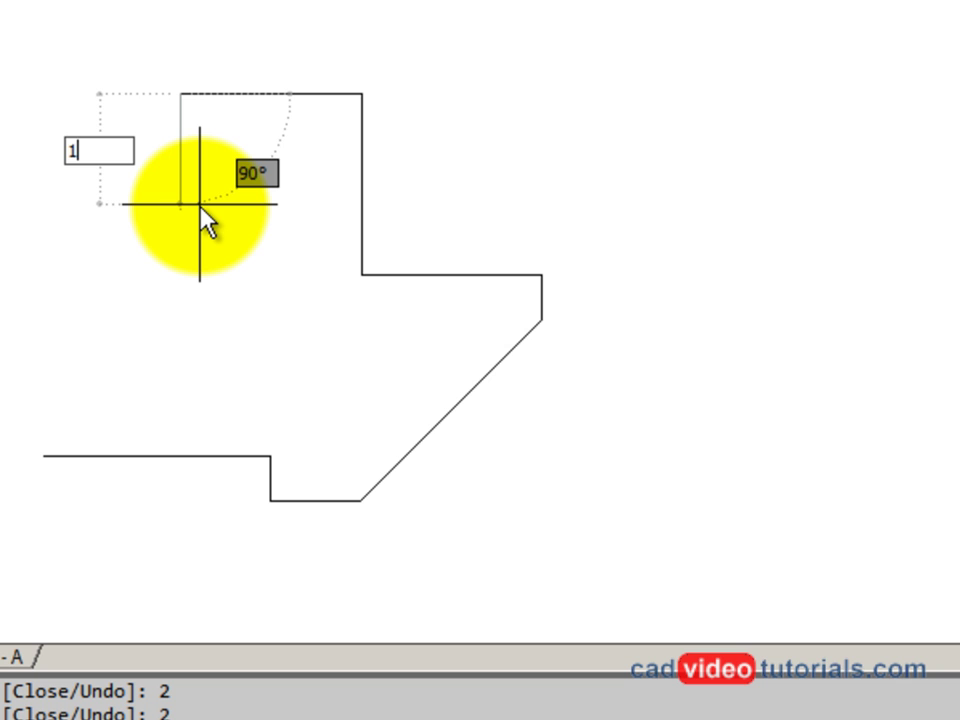
{"action": "type", "text": "5"}
{"action": "key", "text": "Return"}
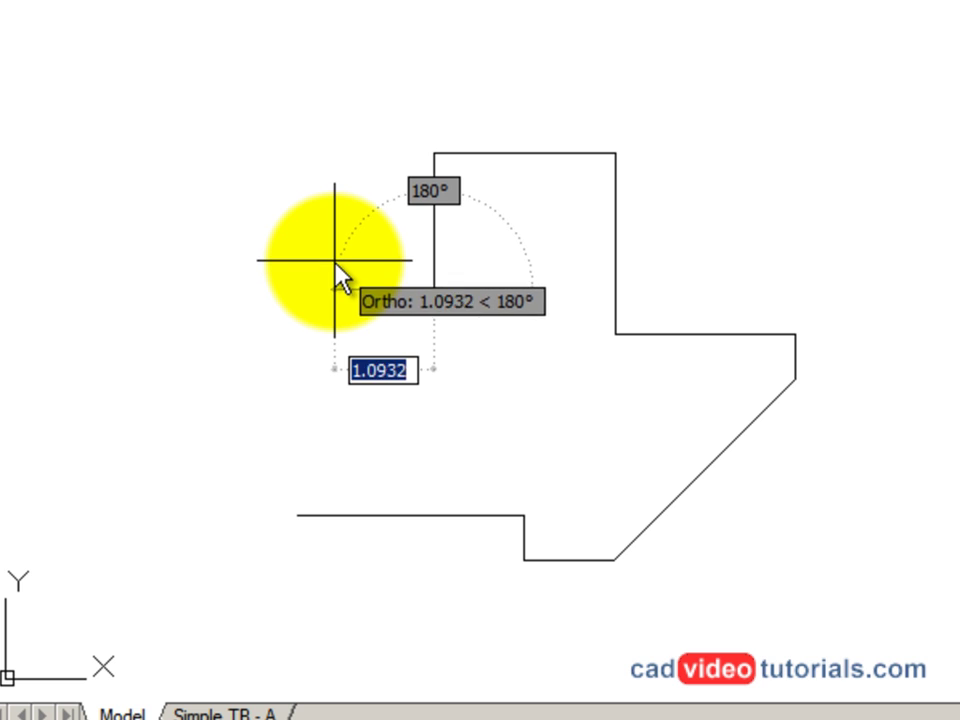
{"action": "type", "text": "1.5"}
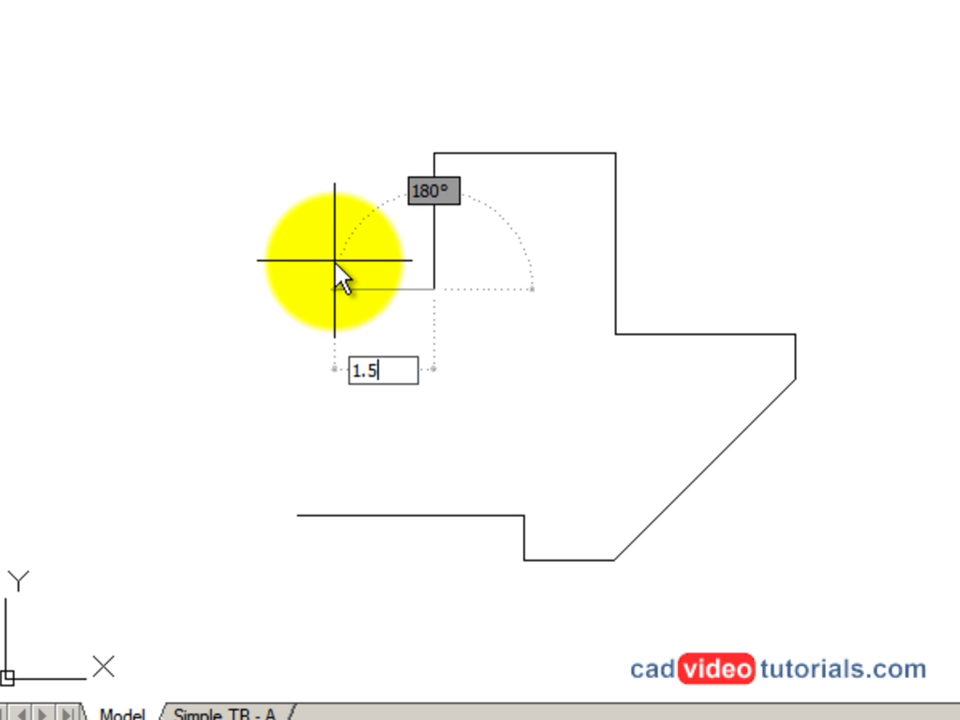
{"action": "key", "text": "Return"}
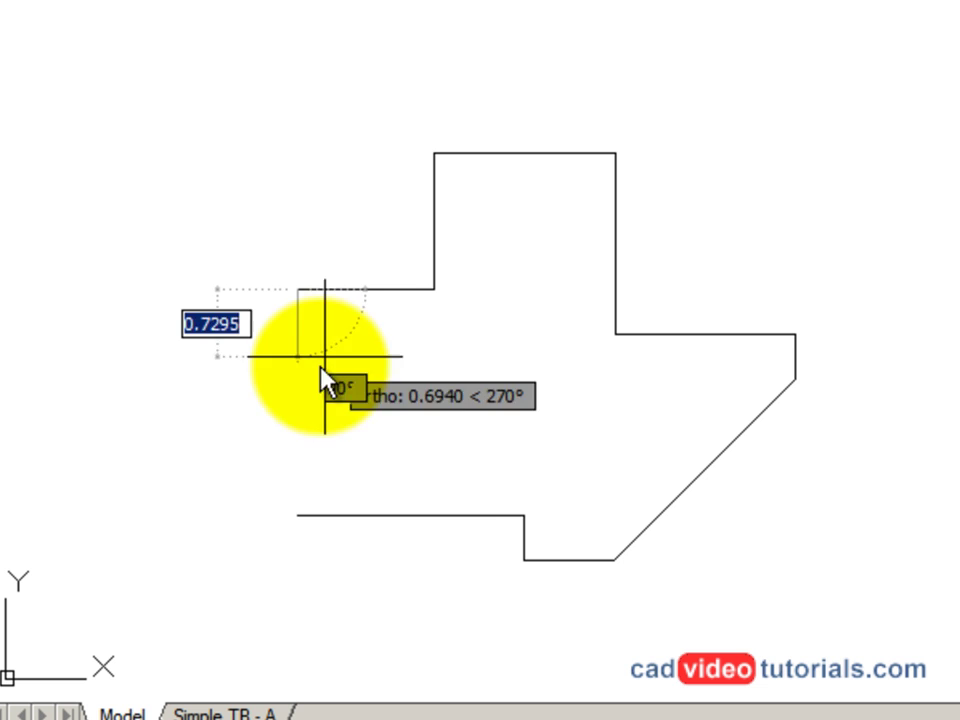
{"action": "left_click", "coordinate": [300, 524]}
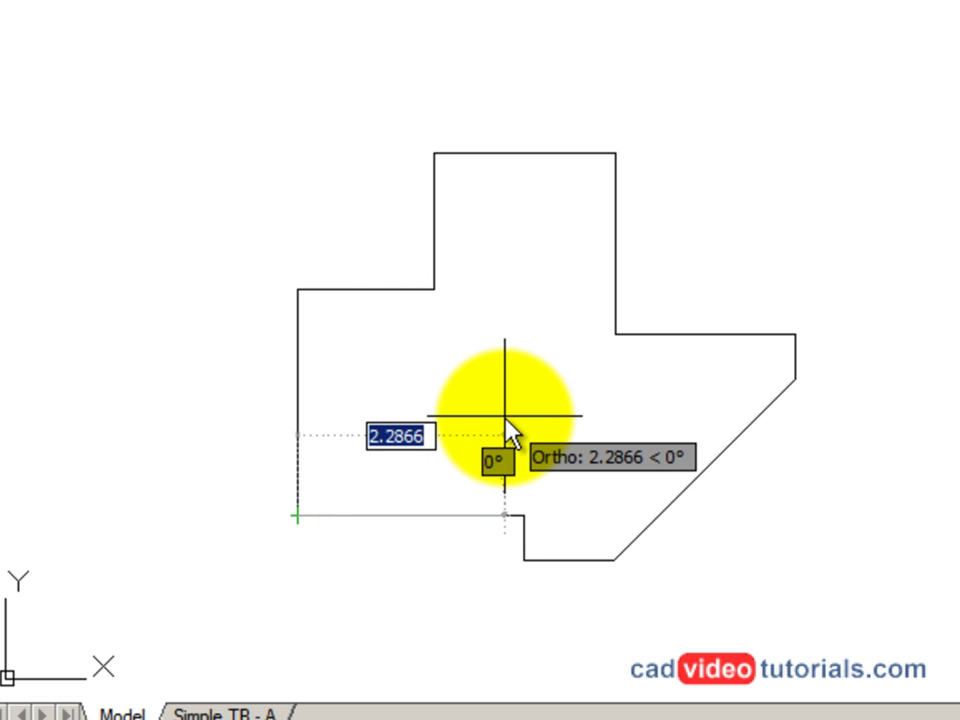
{"action": "type", "text": "c"}
{"action": "key", "text": "Return"}
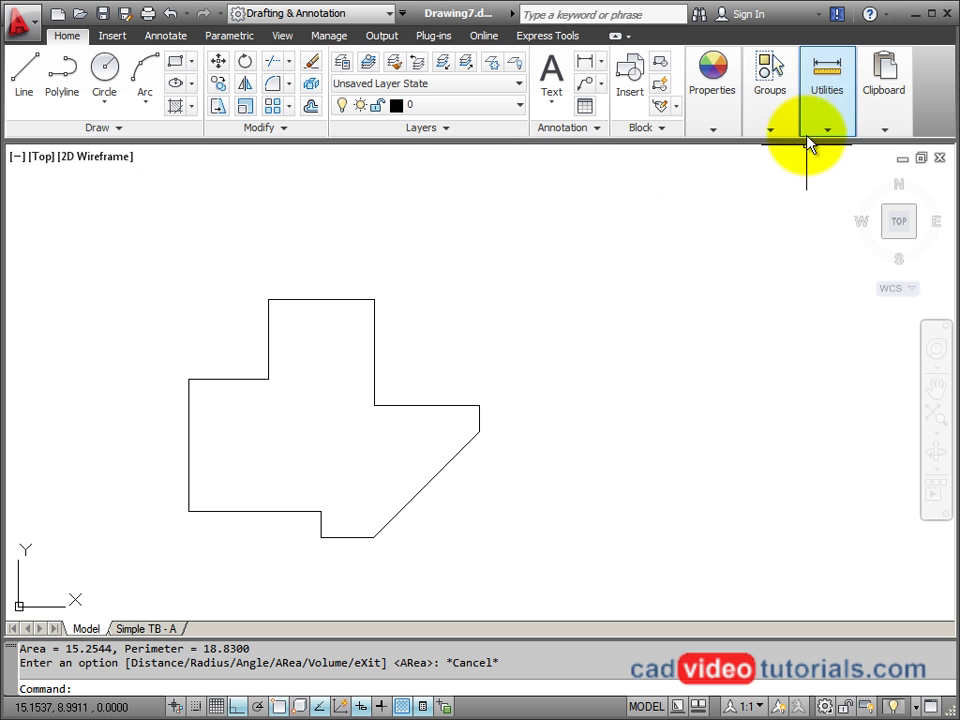
Start the Measure Distance tool from the expanded Utilities panel.
{"action": "left_click", "coordinate": [825, 98]}
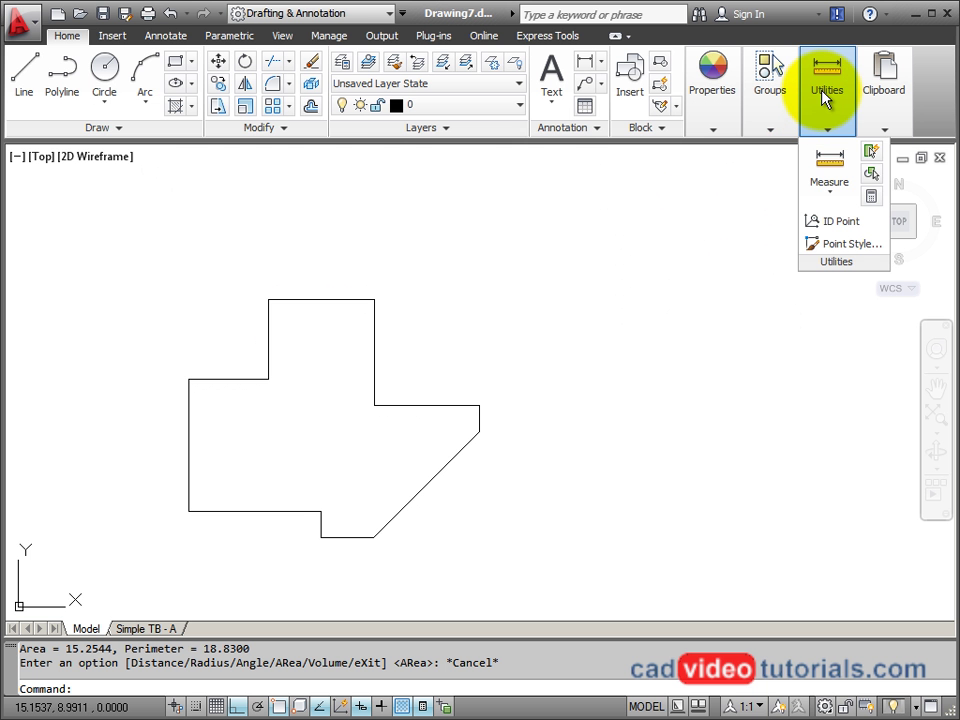
{"action": "left_click", "coordinate": [826, 160]}
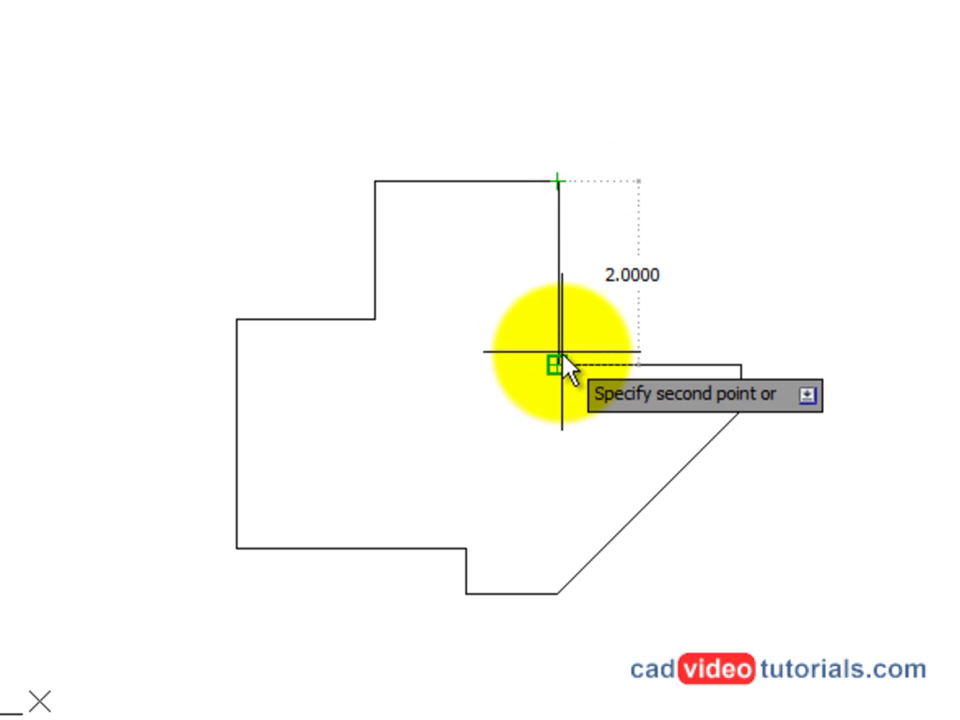
Finish the 2.0000 distance reading, then pick the profile's corners for an area measurement.
{"action": "left_click", "coordinate": [559, 366]}
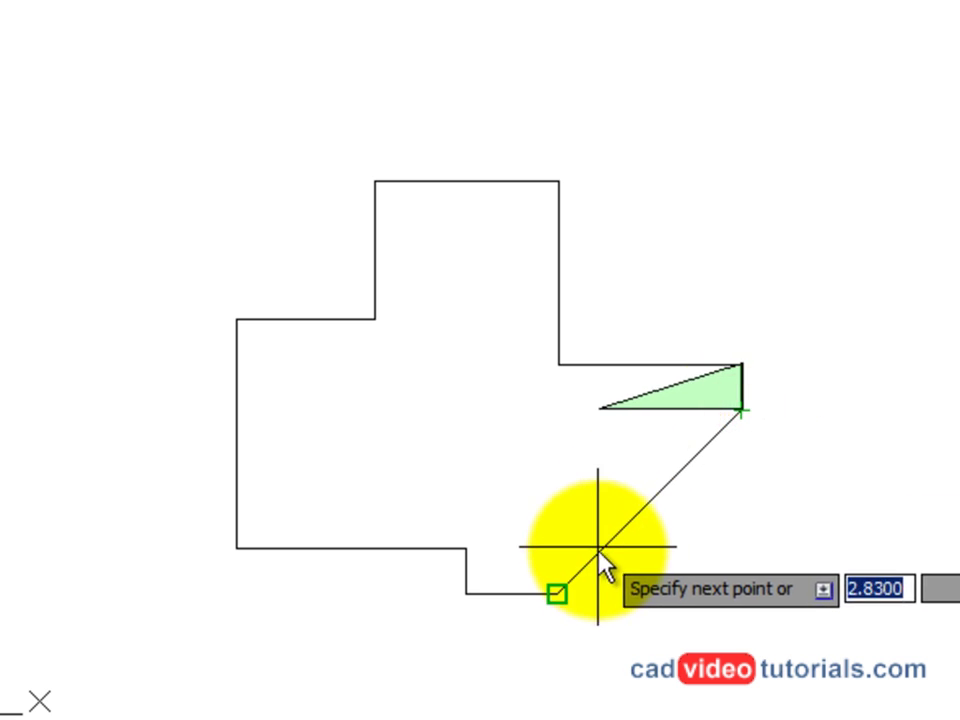
{"action": "left_click", "coordinate": [557, 593]}
{"action": "left_click", "coordinate": [466, 593]}
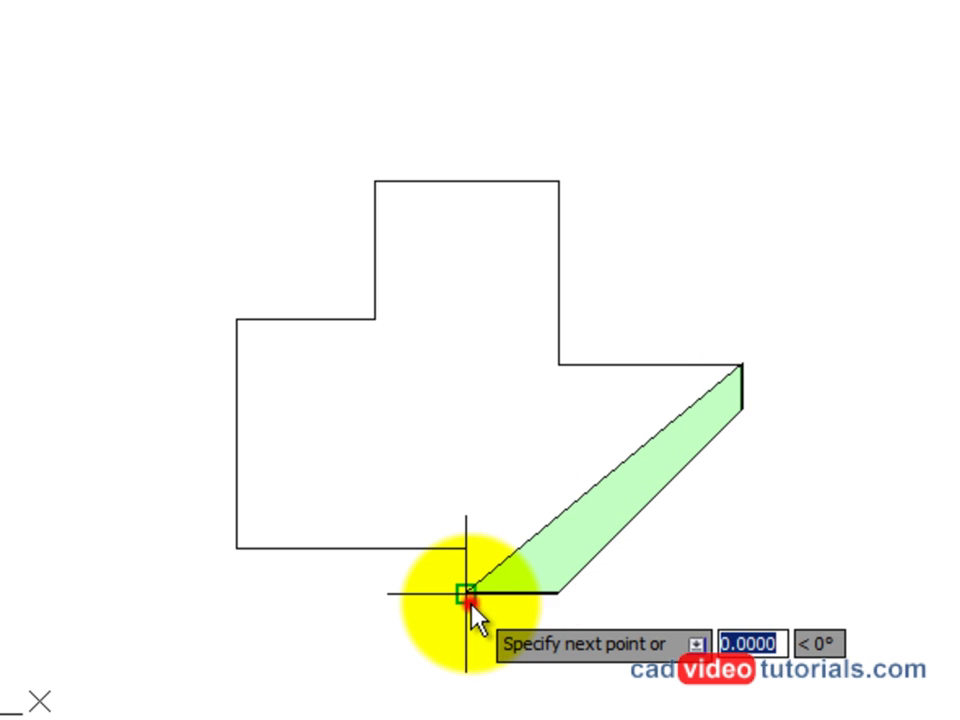
{"action": "left_click", "coordinate": [466, 548]}
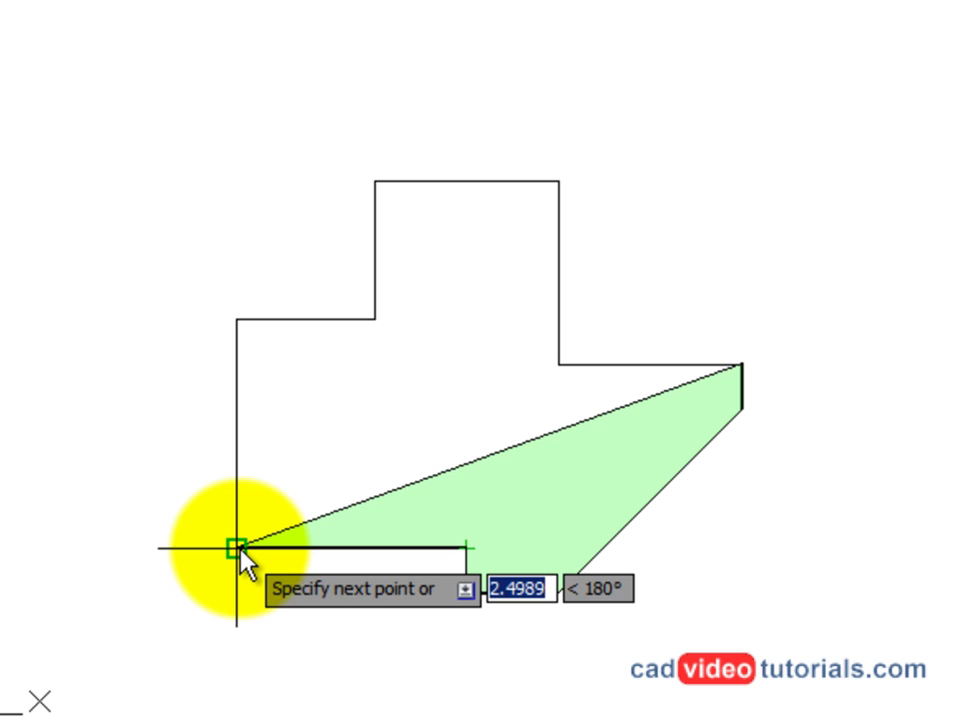
{"action": "left_click", "coordinate": [237, 548]}
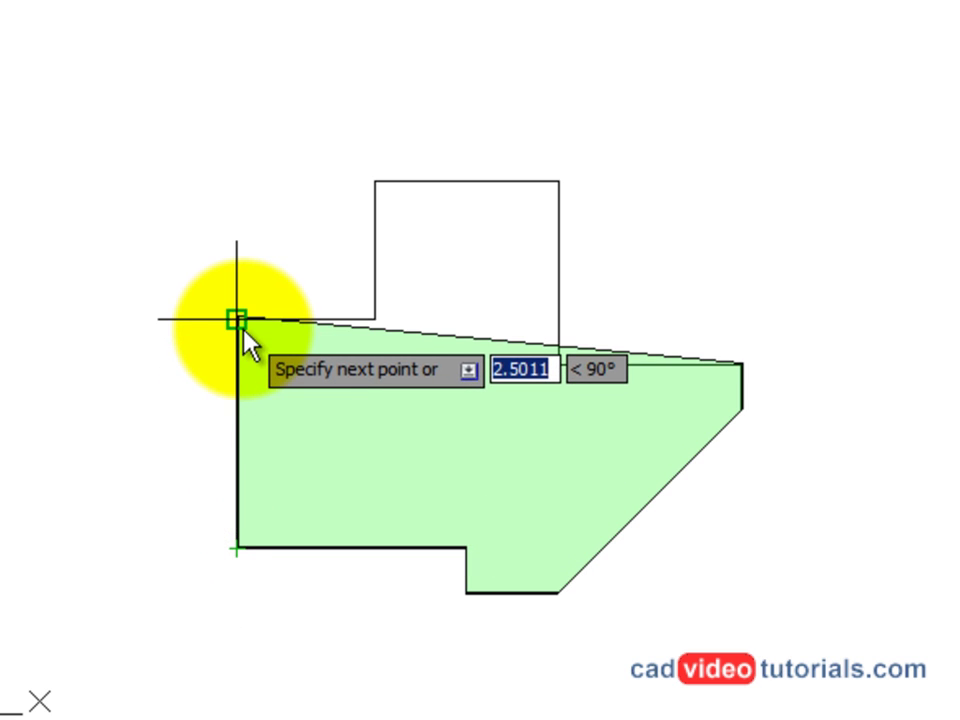